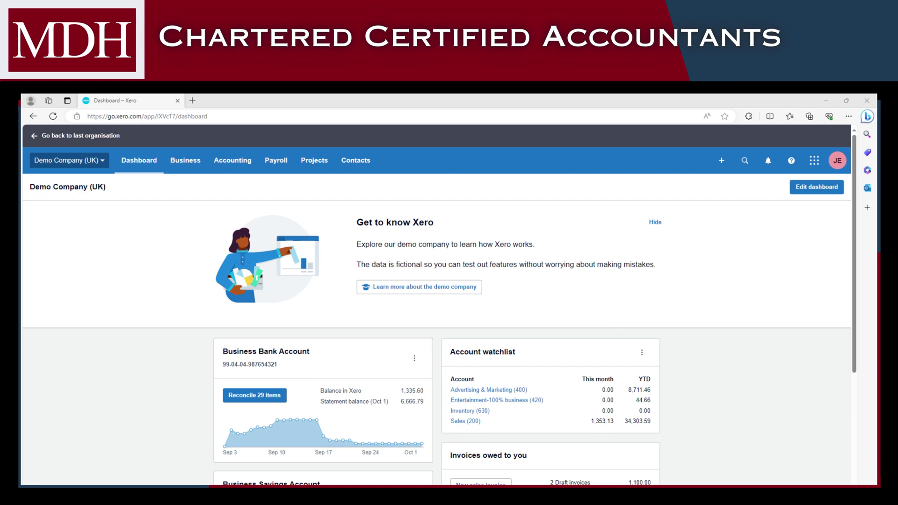
- Open 'Reconcile 29 items' on the Business Bank Account and scroll down to the statement lines
click(260, 399)
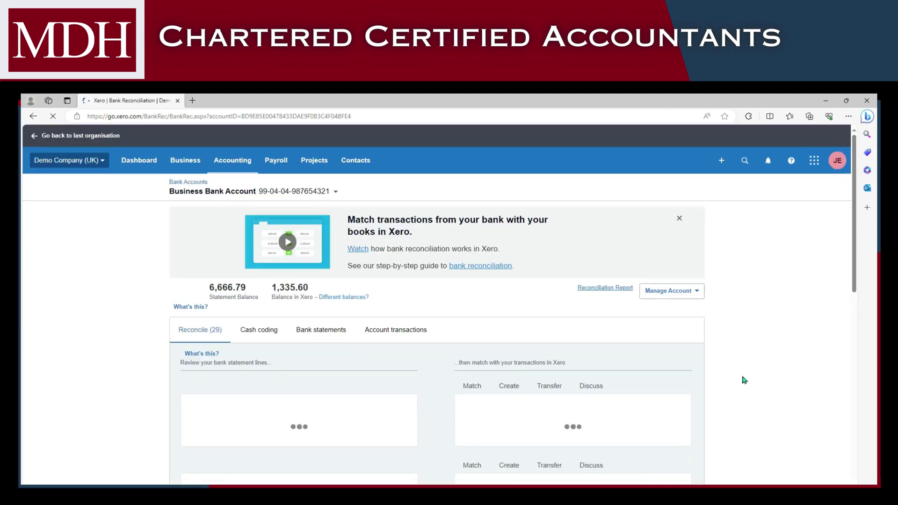
drag(856, 219, 857, 281)
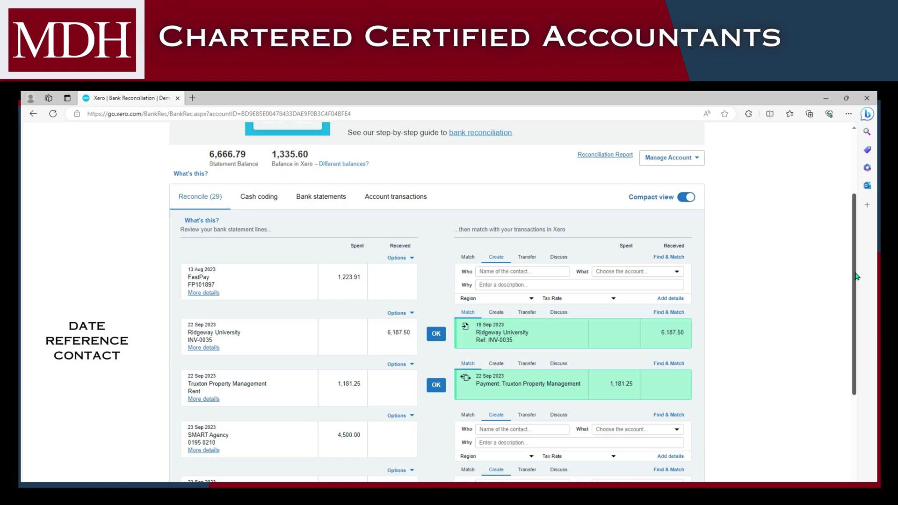
- Accept the suggested matches for Ridgeway University 6,187.50 and Truxton Property Management 1,181.25
drag(857, 277, 857, 313)
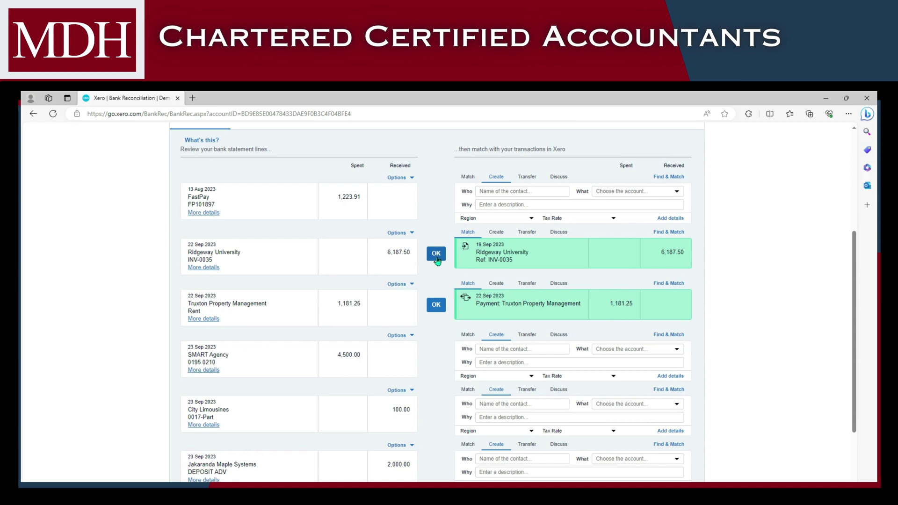
click(436, 255)
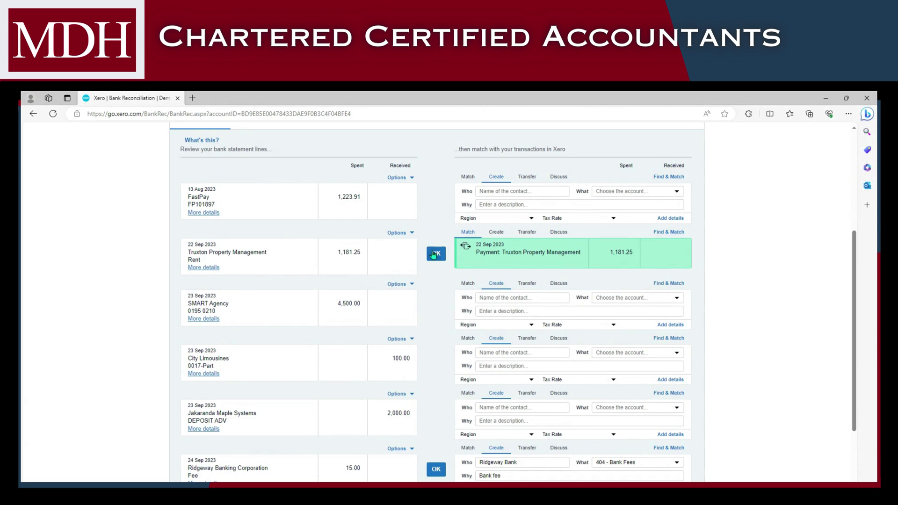
click(435, 255)
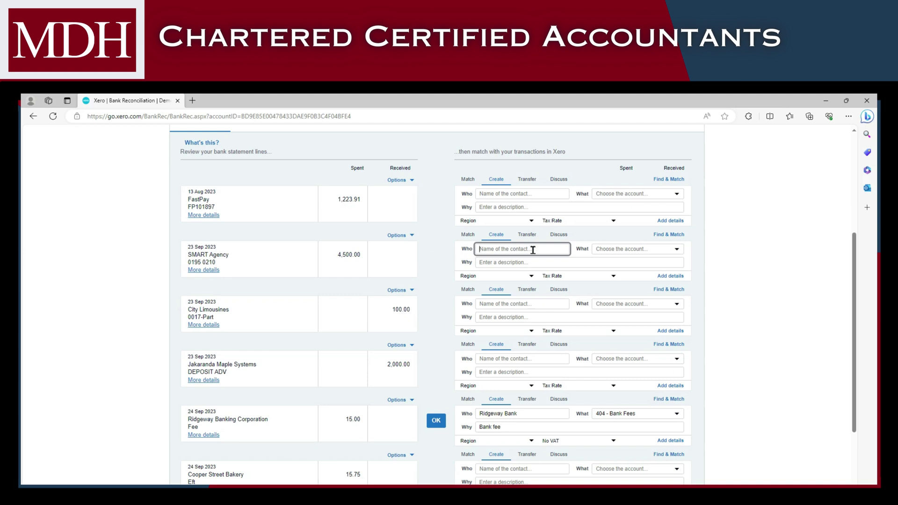
- Search 'smart' and reconcile the SMART Agency 4,500.00 payment against the 15 Aug and 15 Sep bills
click(669, 235)
scroll(851, 283, down, 2)
click(496, 255)
text(smart)
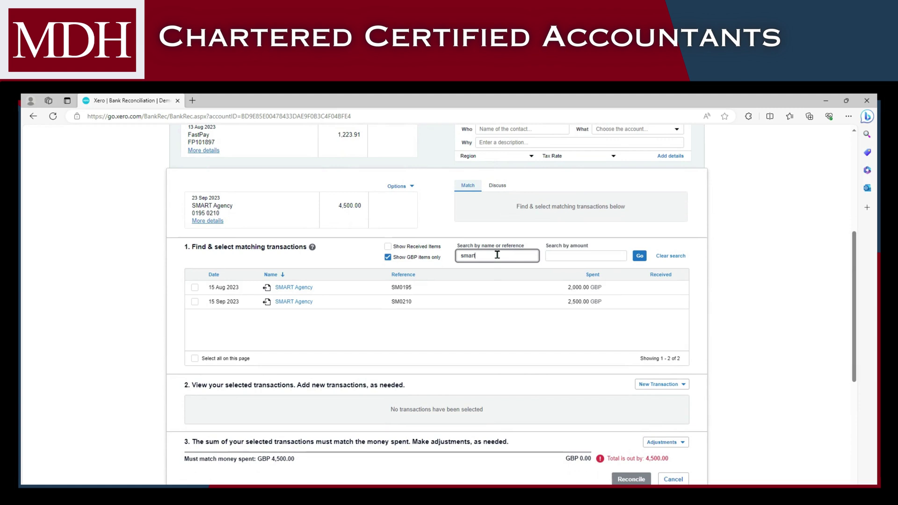
click(195, 287)
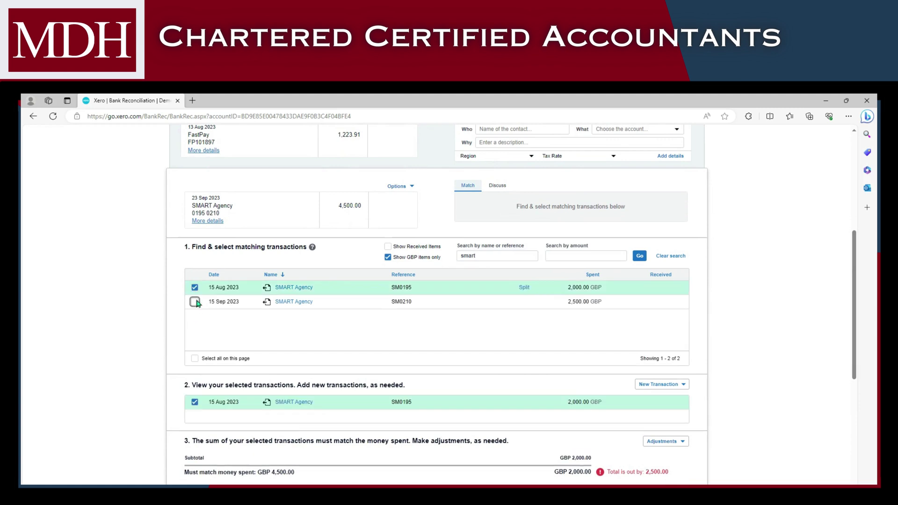
click(195, 302)
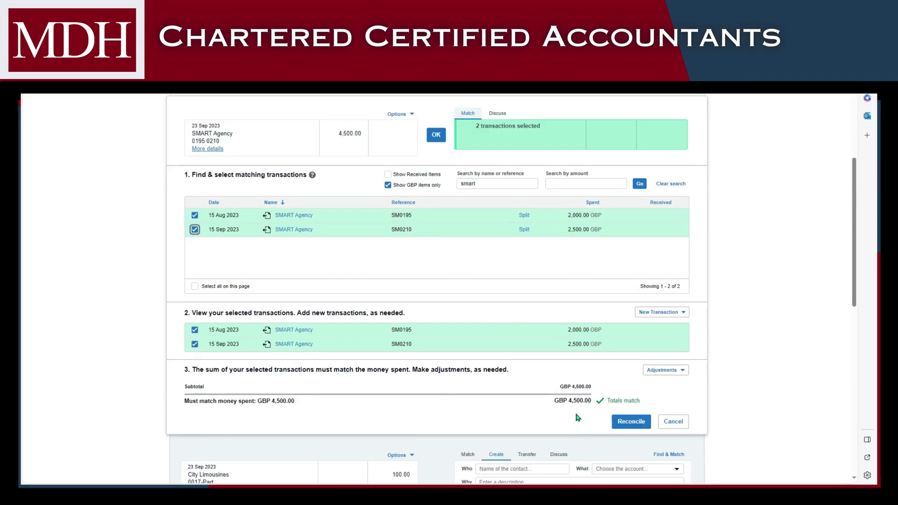
click(629, 424)
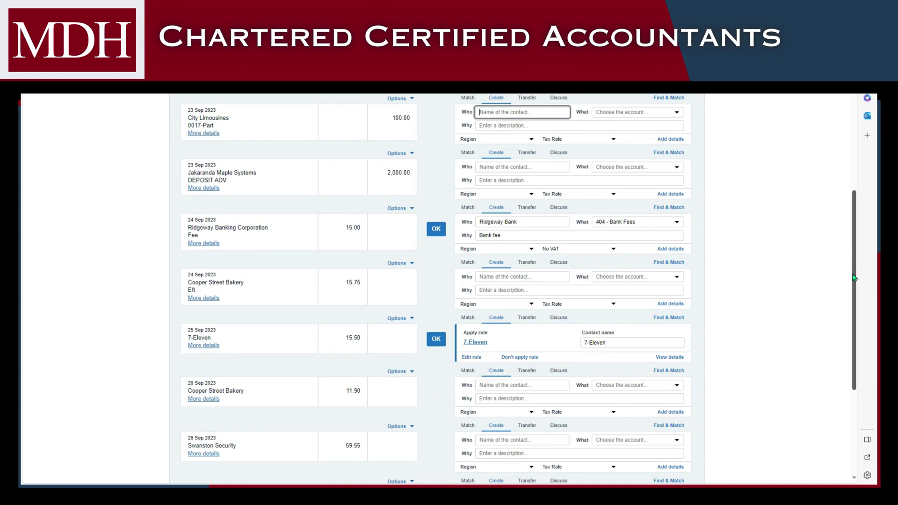
- Confirm the Ridgeway Banking Corporation 15.00 bank fee coded to 404 - Bank Fees and reconcile it
click(544, 225)
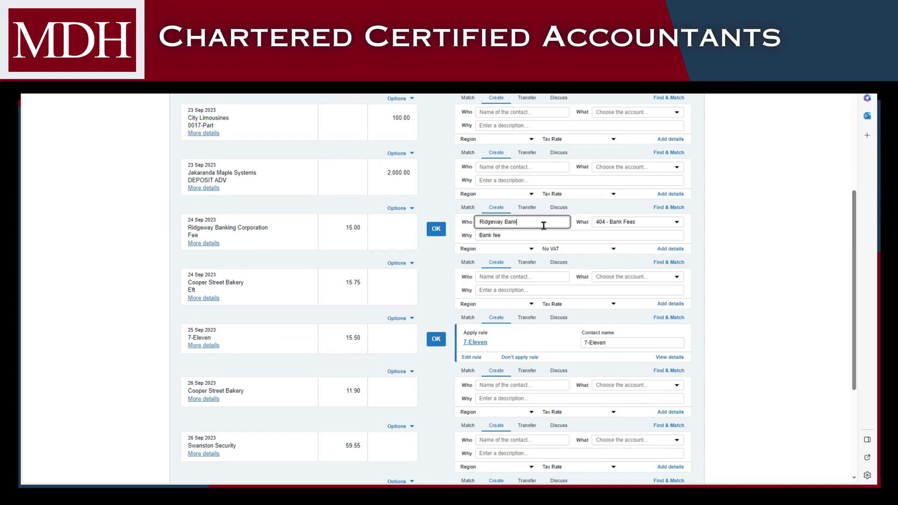
key(Tab)
click(543, 236)
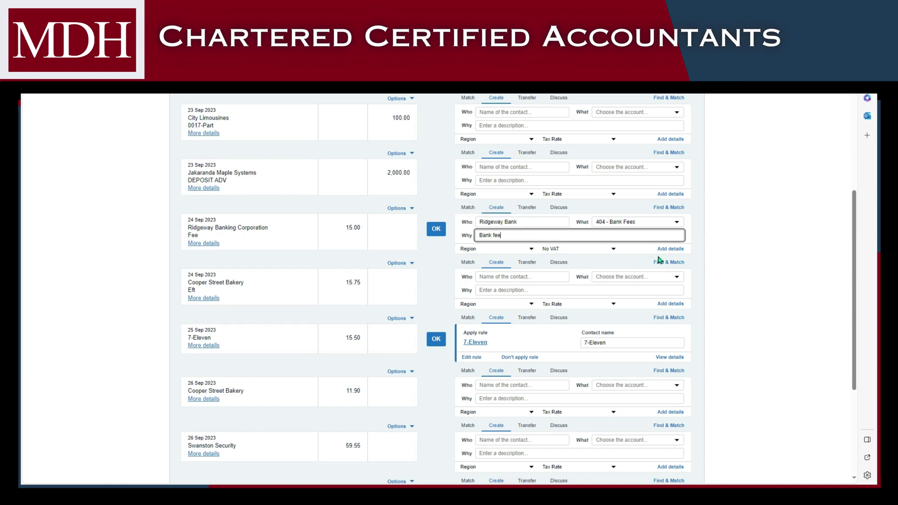
click(437, 230)
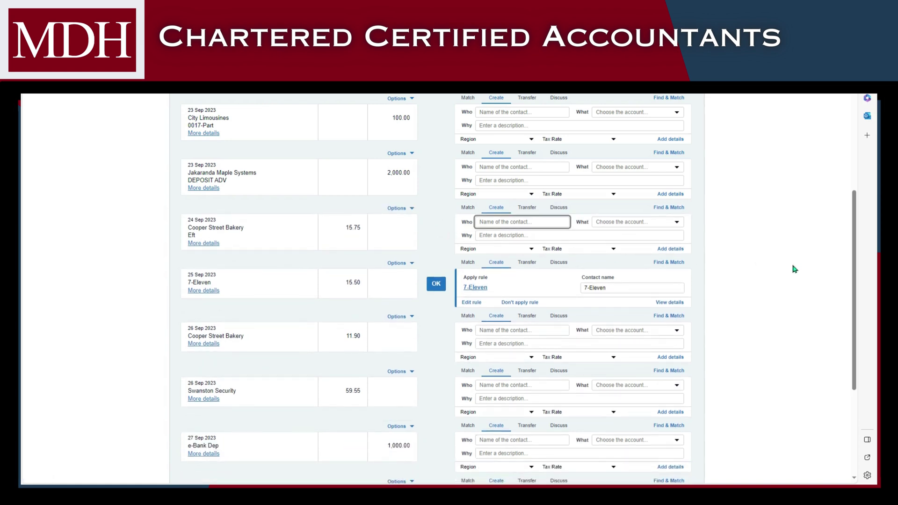
click(44, 173)
scroll(824, 272, up, 2)
drag(856, 242, 850, 276)
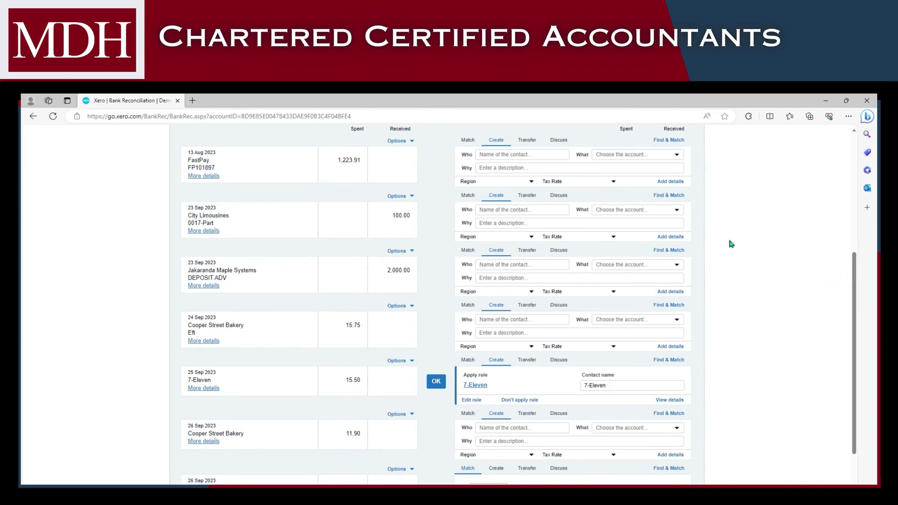
- Record the Jakaranda Maple Systems 2,000.00 deposit as a prepayment to 200 - Sales and reconcile
click(666, 292)
drag(853, 283, 854, 317)
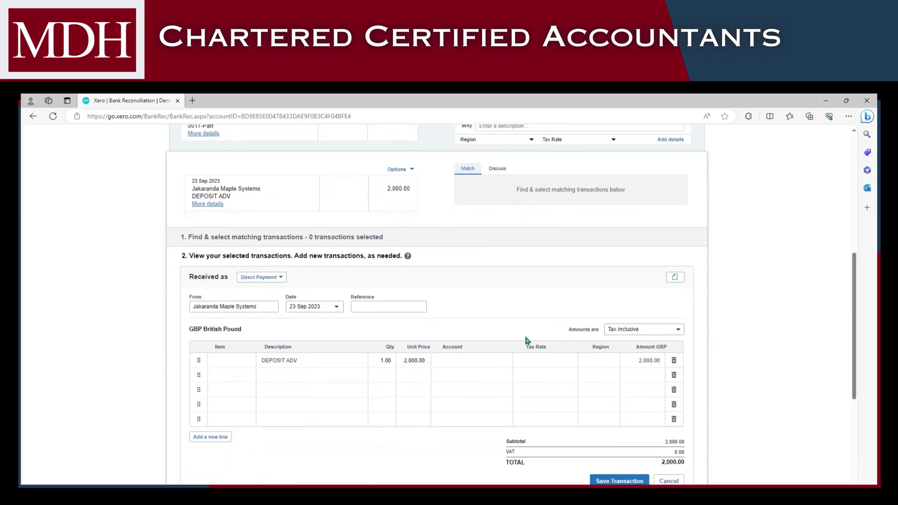
click(271, 278)
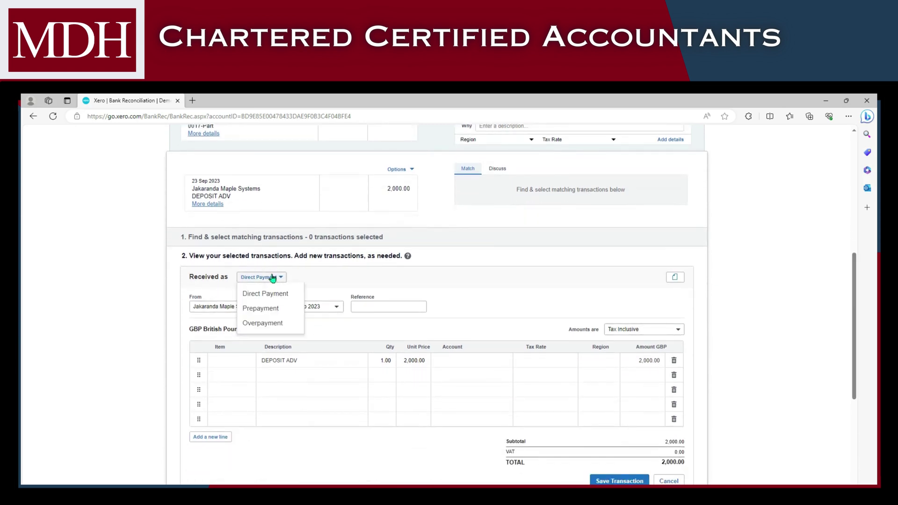
click(286, 316)
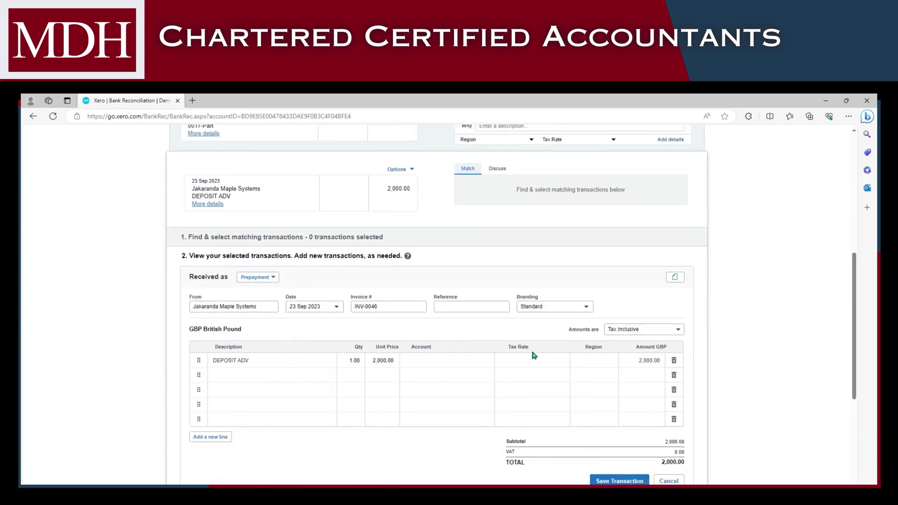
click(458, 363)
click(487, 361)
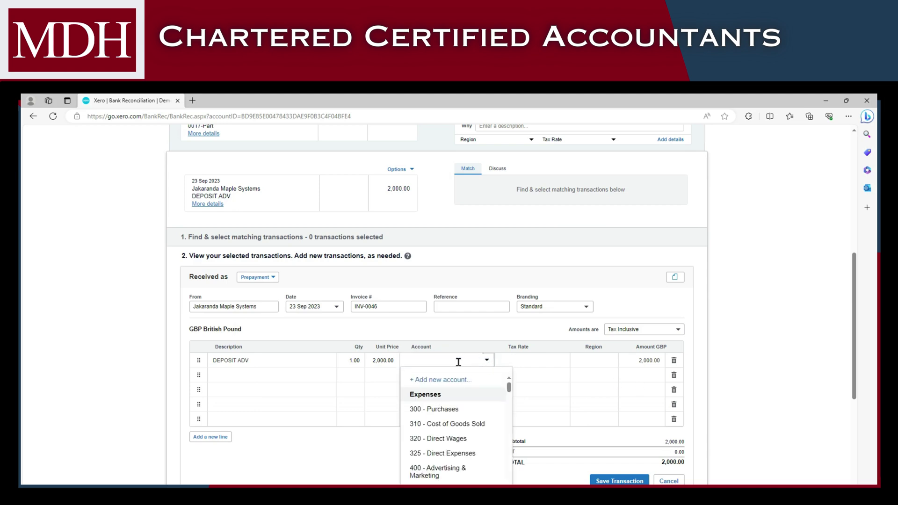
text(SALES)
click(479, 379)
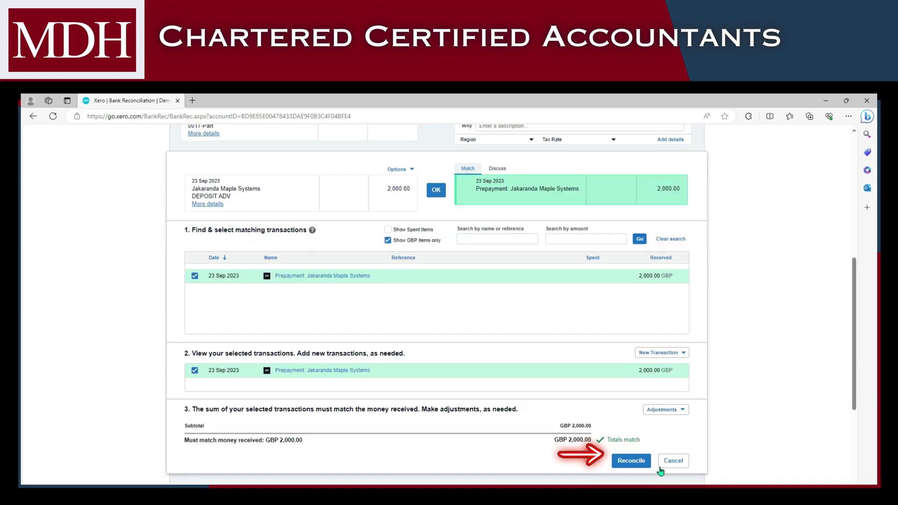
click(630, 461)
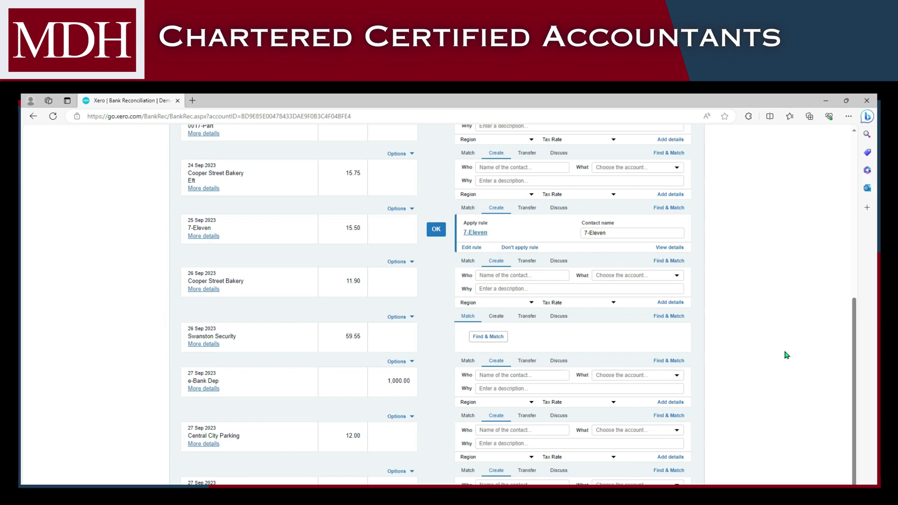
- Create a bank rule from the Cooper Street Bakery line's Options menu
scroll(787, 355, up, 4)
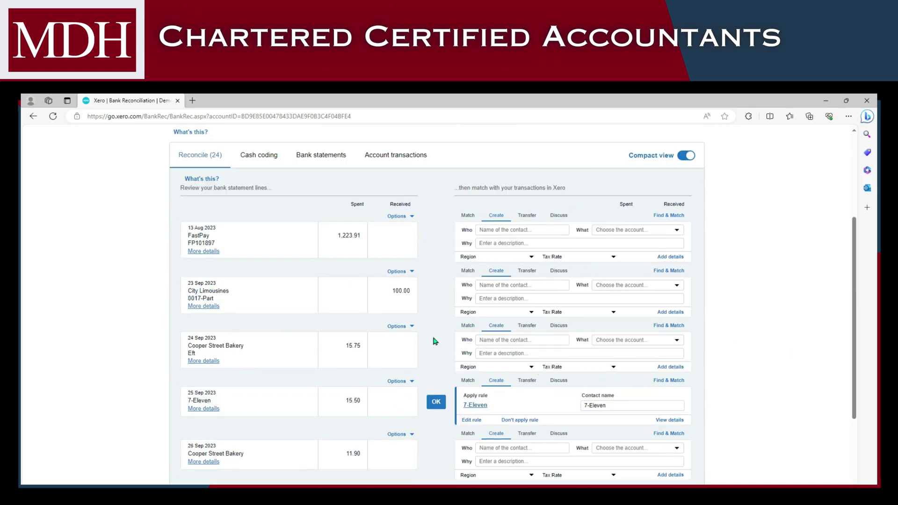
click(401, 327)
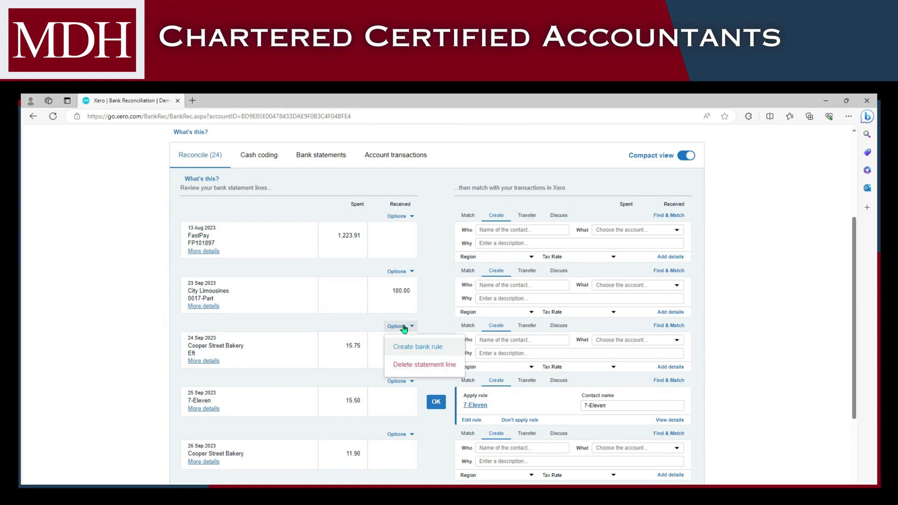
click(435, 349)
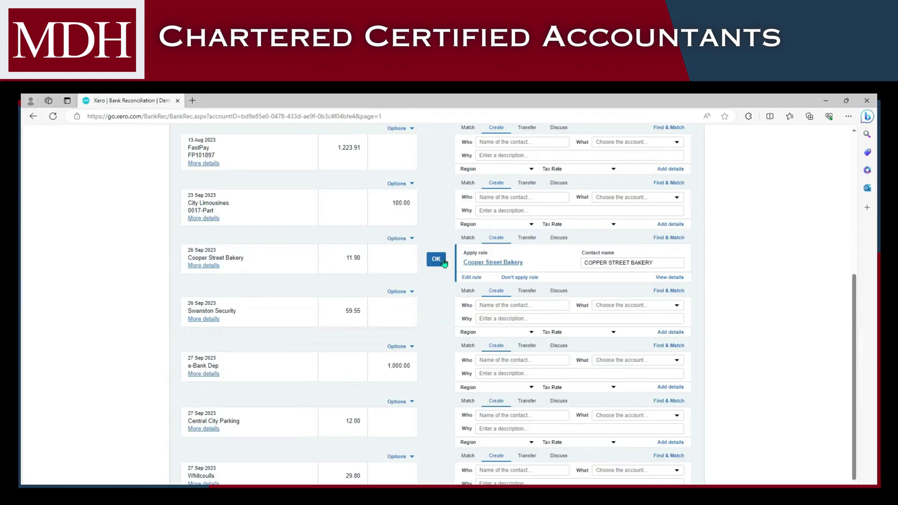
- Apply the Cooper Street Bakery 11.90 bank rule and match Swanston Security to its 21 Sep transaction
click(442, 262)
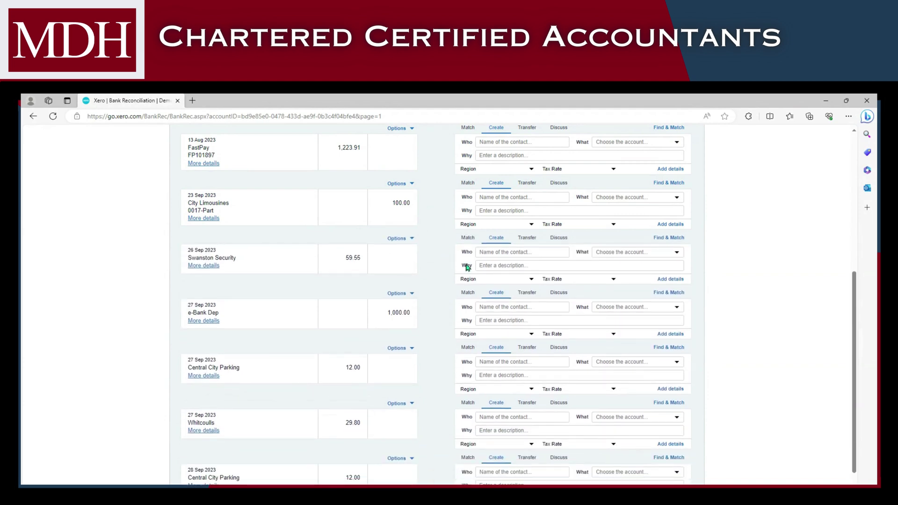
click(677, 244)
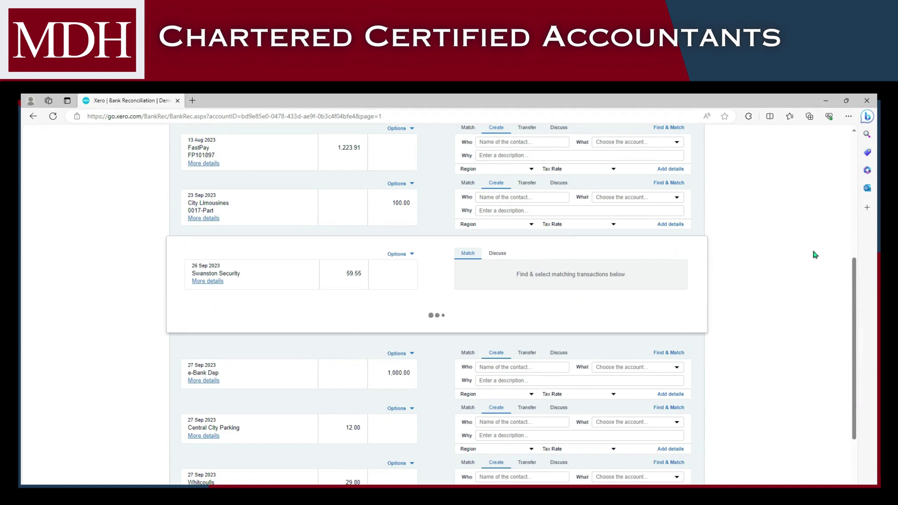
click(195, 350)
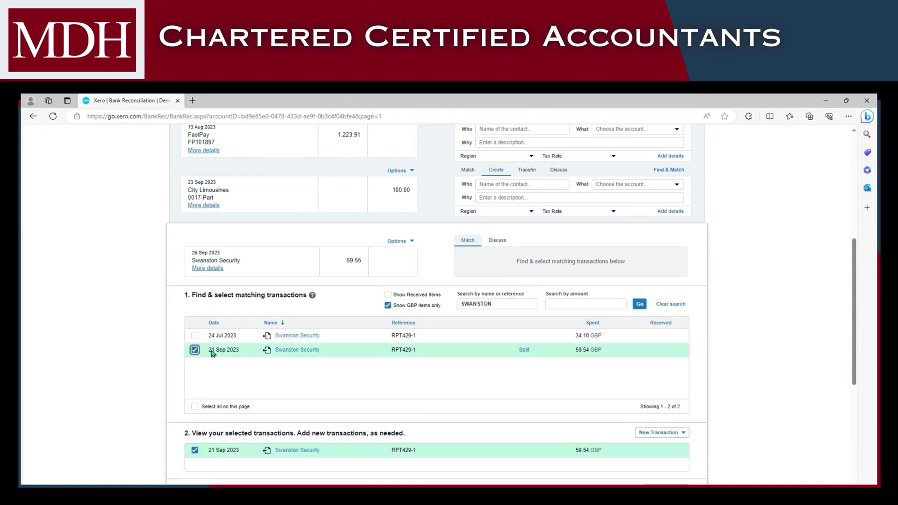
- Add a 0.01 minor adjustment and reconcile the Swanston Security 59.55 line
drag(852, 290, 853, 328)
click(679, 379)
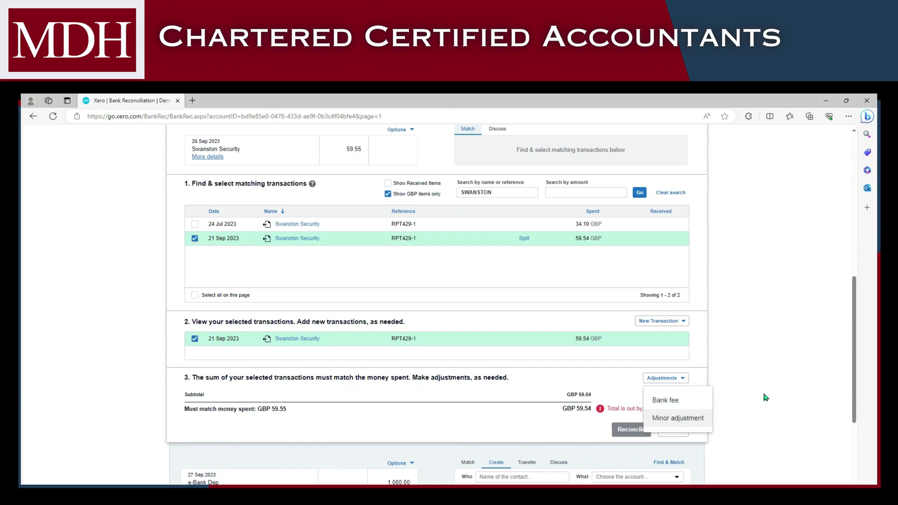
click(683, 420)
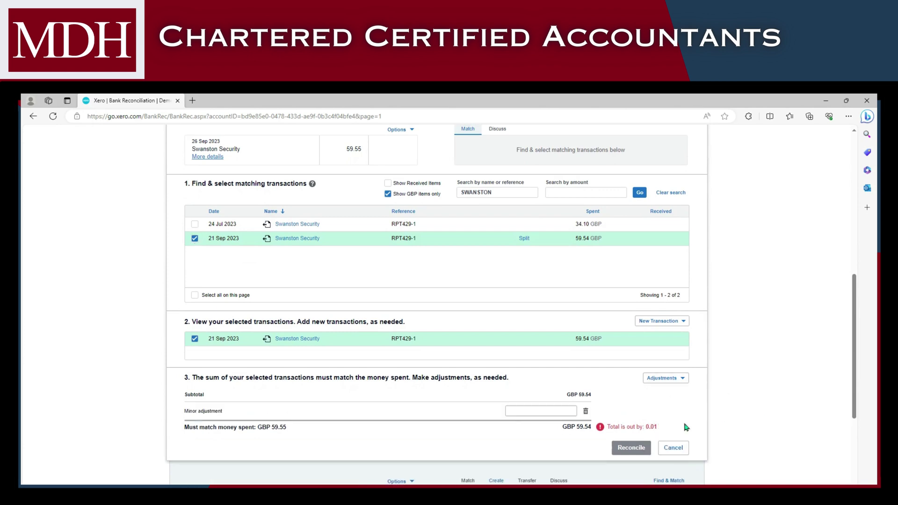
click(560, 411)
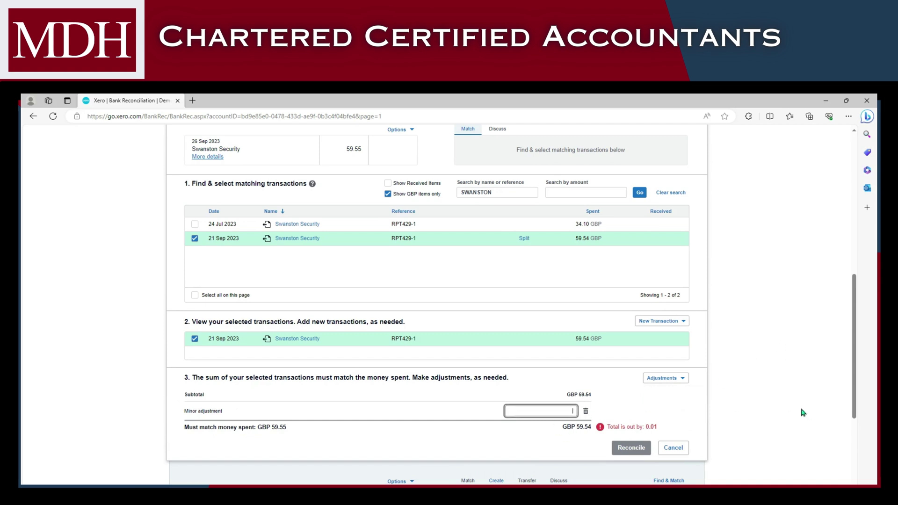
text(.01)
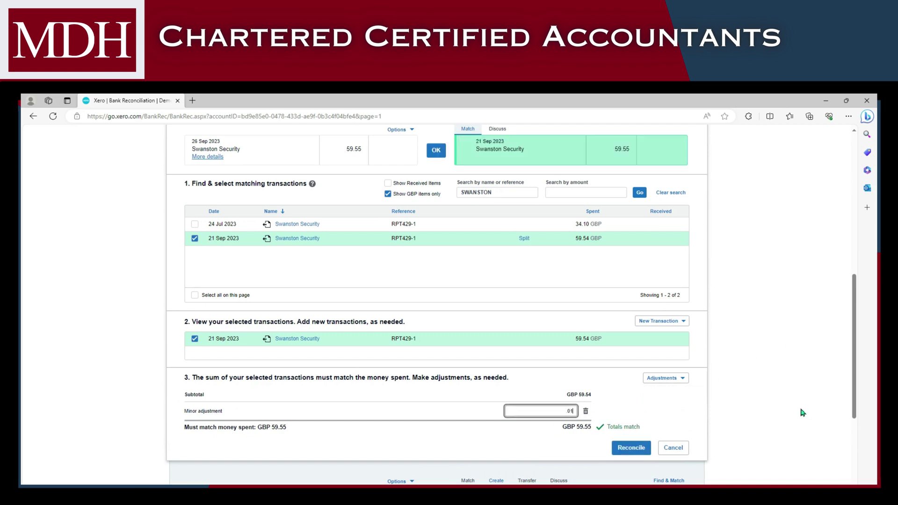
click(630, 448)
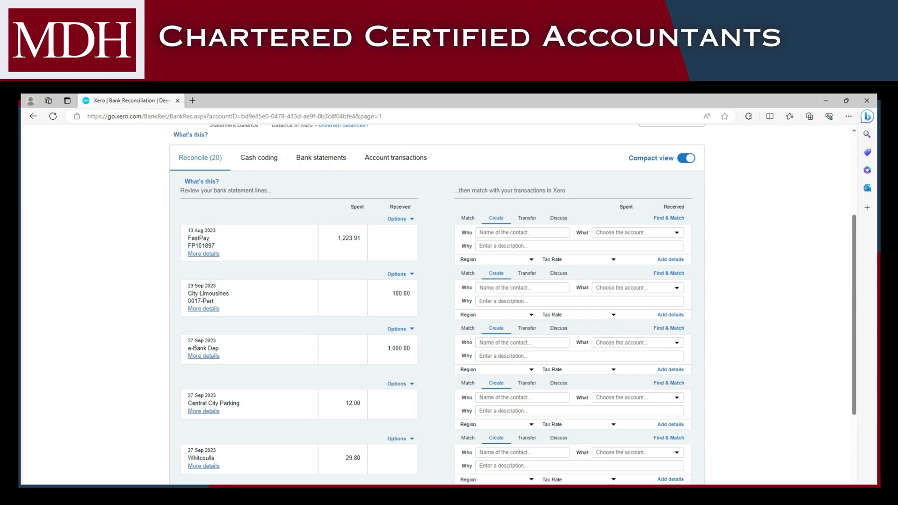
- Add the discussion note 'Not sure what this is for.' to the 13 Aug FastPay 1,223.91 line
click(526, 219)
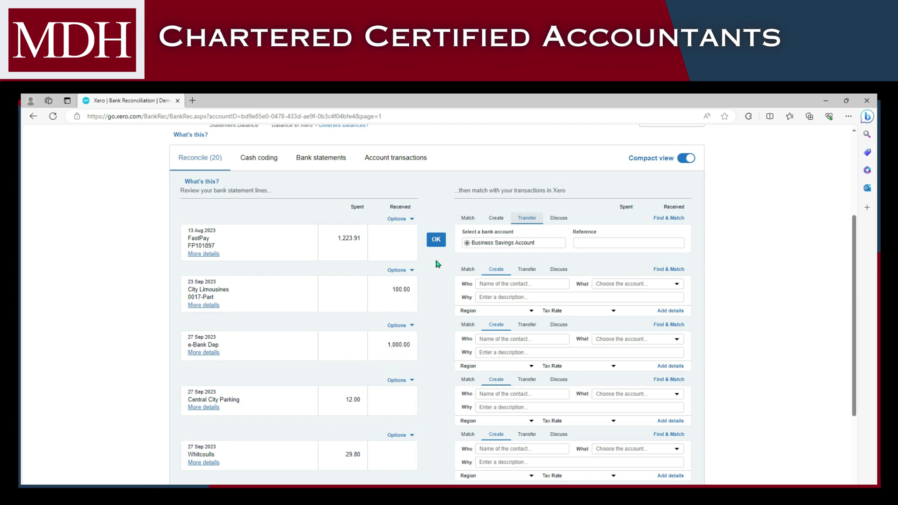
click(563, 220)
click(548, 239)
text(Not sure)
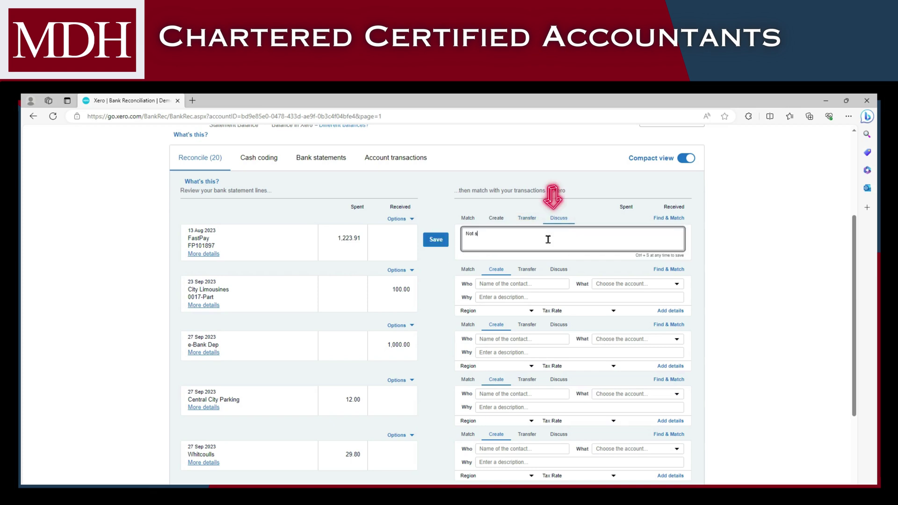
text(at this is for.)
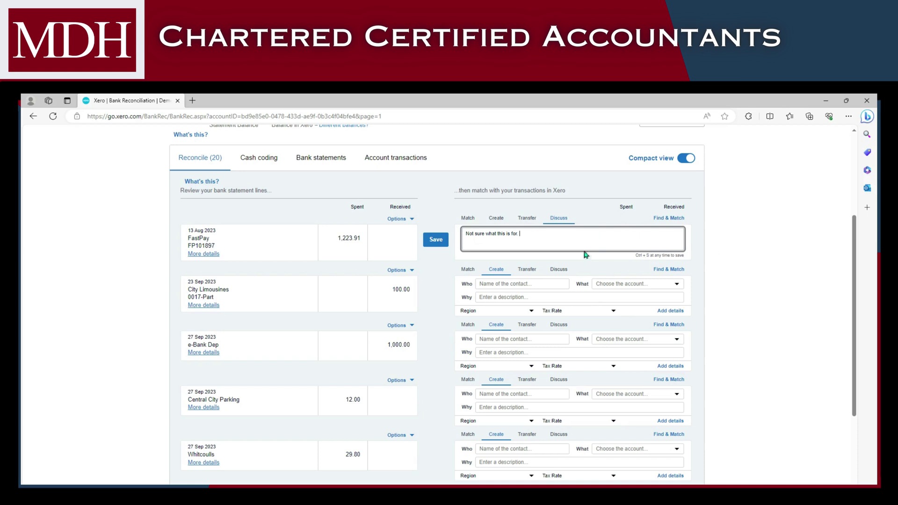
triple_click(568, 238)
click(805, 284)
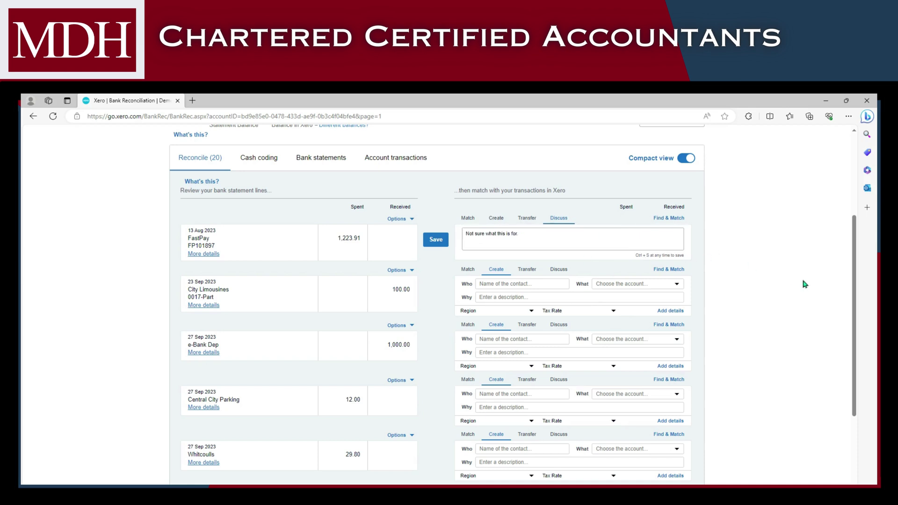